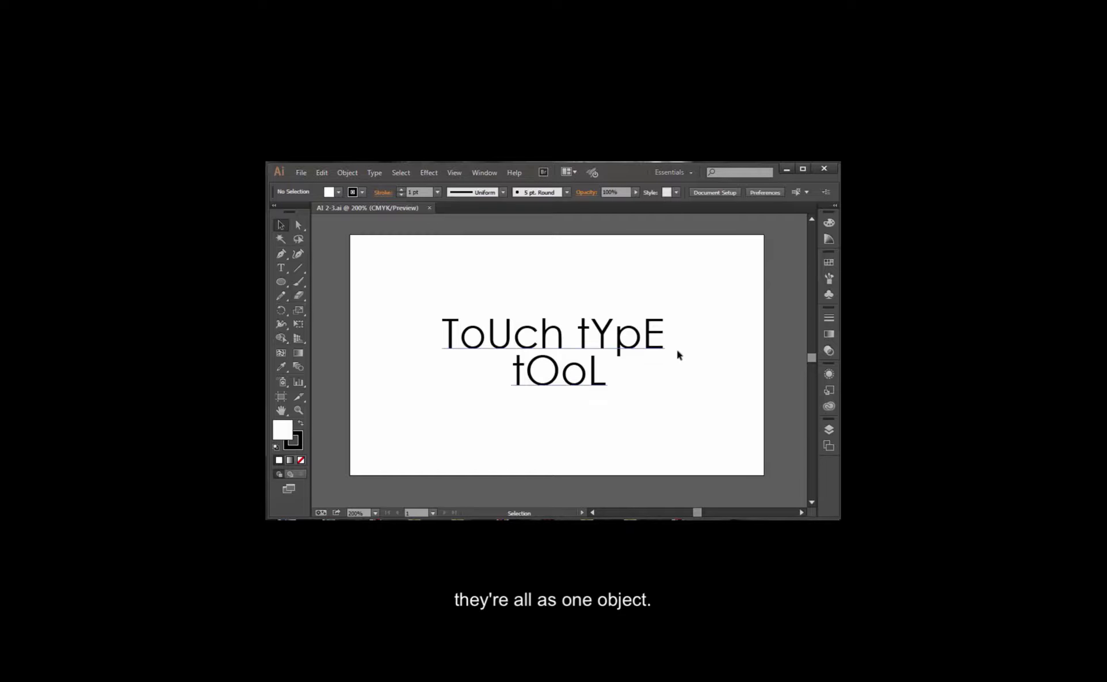
Step: Highlight the capital O in "tOoL" and display the Character panel, placed clear of the text
left_click(544, 371)
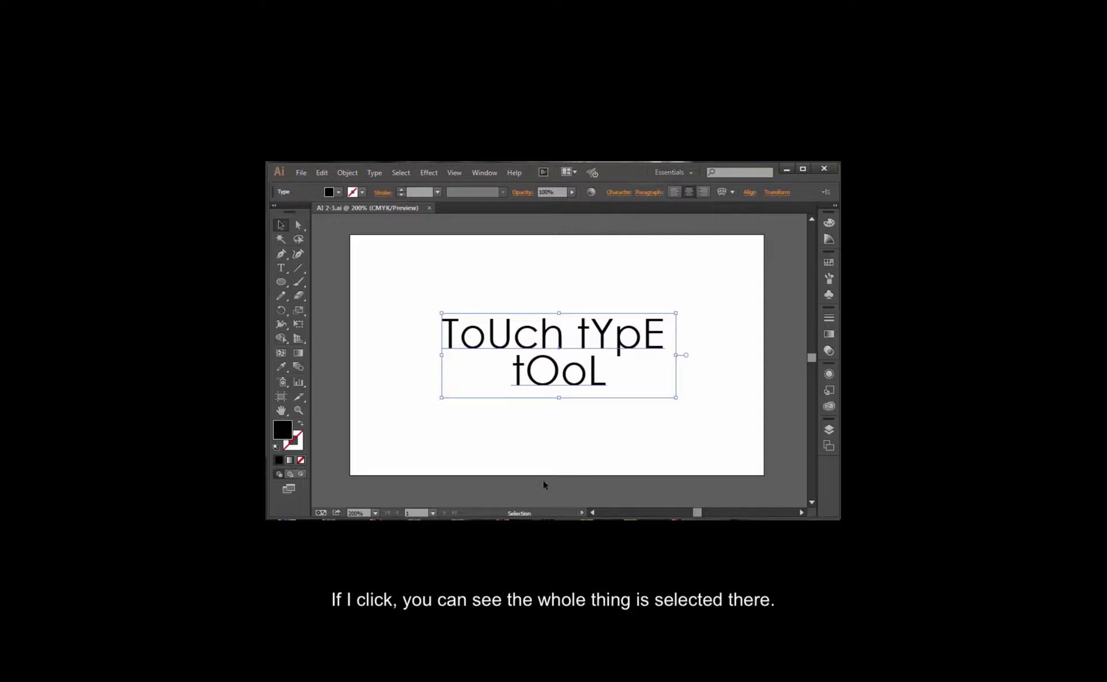
left_click(281, 268)
left_click_drag(526, 370, 546, 371)
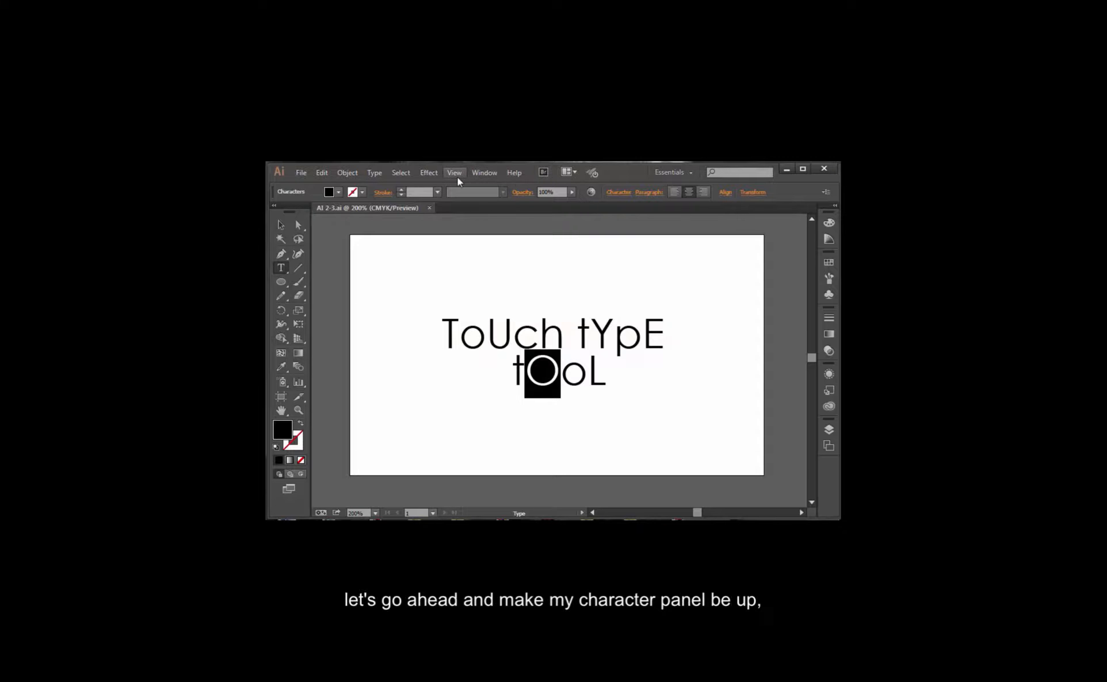
left_click(482, 173)
mouse_move(528, 497)
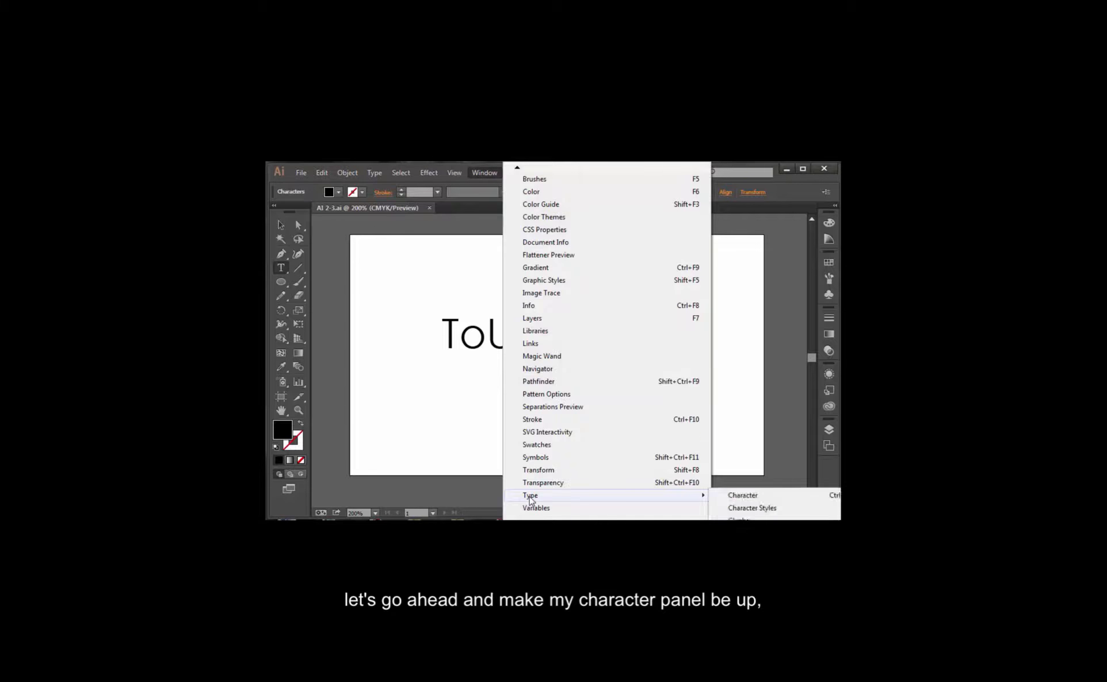
left_click(739, 496)
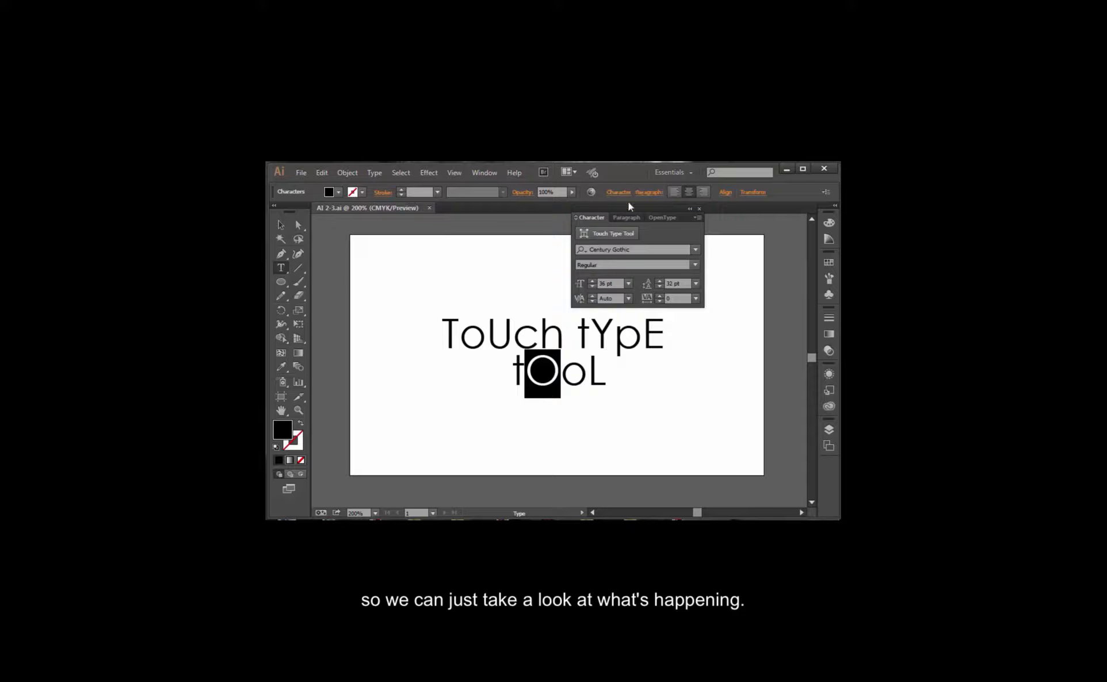
left_click_drag(598, 216, 698, 230)
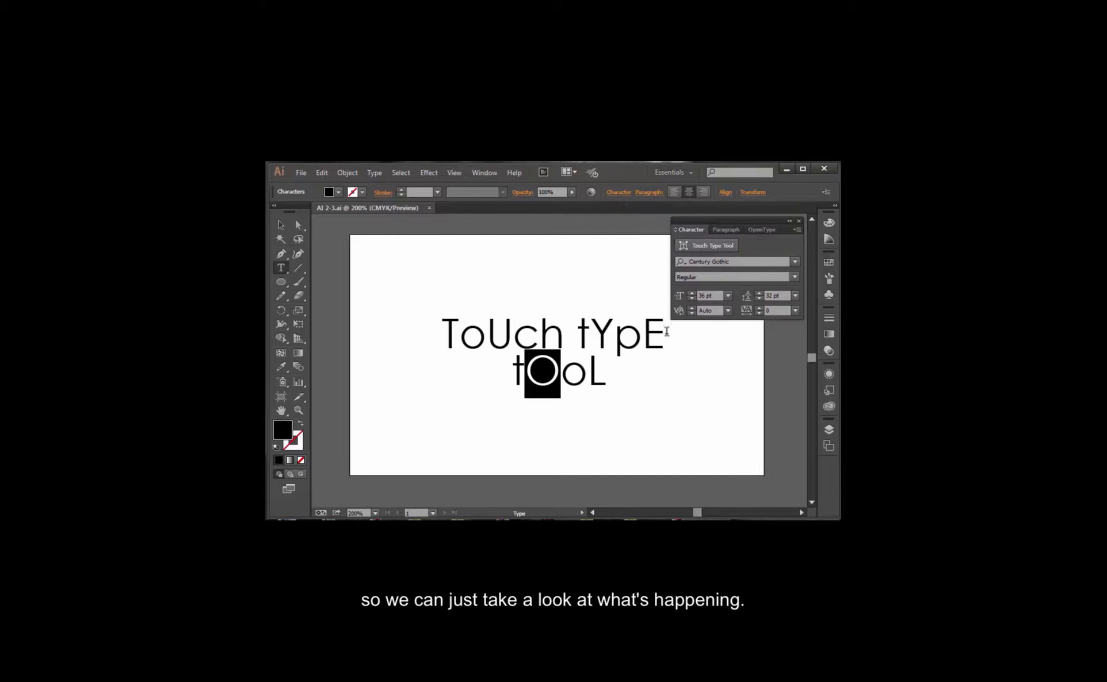
Step: Highlight individual letters across "ToUch tYpE tOoL" and compare their font and size settings in the Character panel
left_click(564, 377)
mouse_move(564, 378)
left_mouse_down()
mouse_move(588, 377)
mouse_move(561, 377)
left_mouse_up()
left_click(543, 377)
left_click_drag(540, 333, 562, 333)
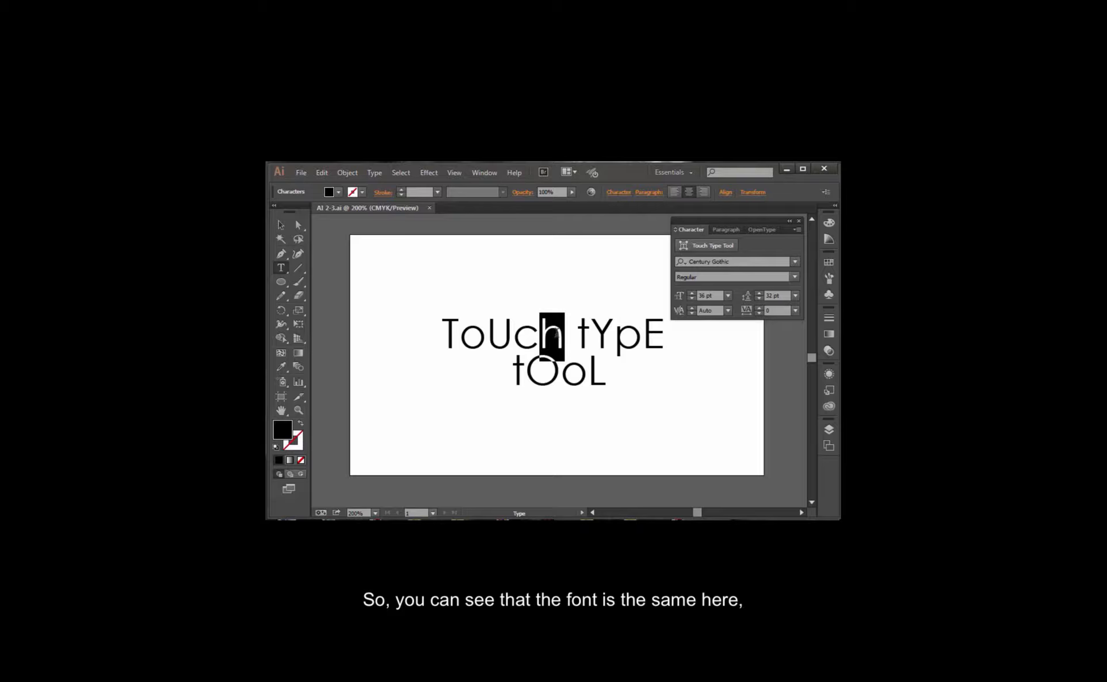
left_click(491, 333)
left_click(473, 343)
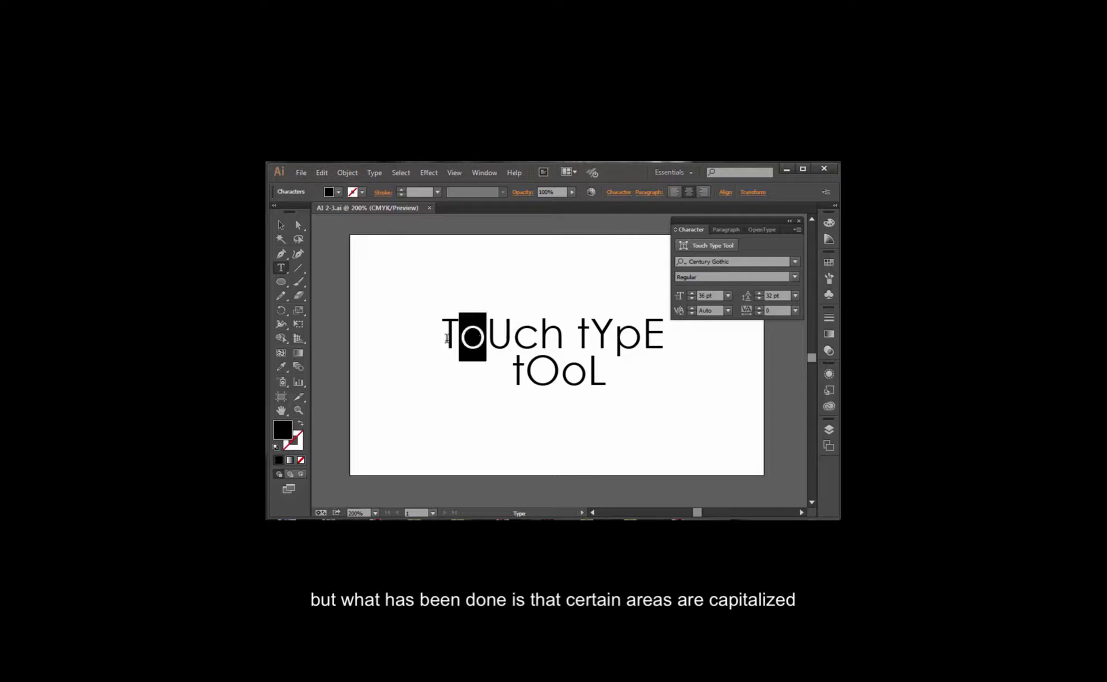
left_click(597, 336)
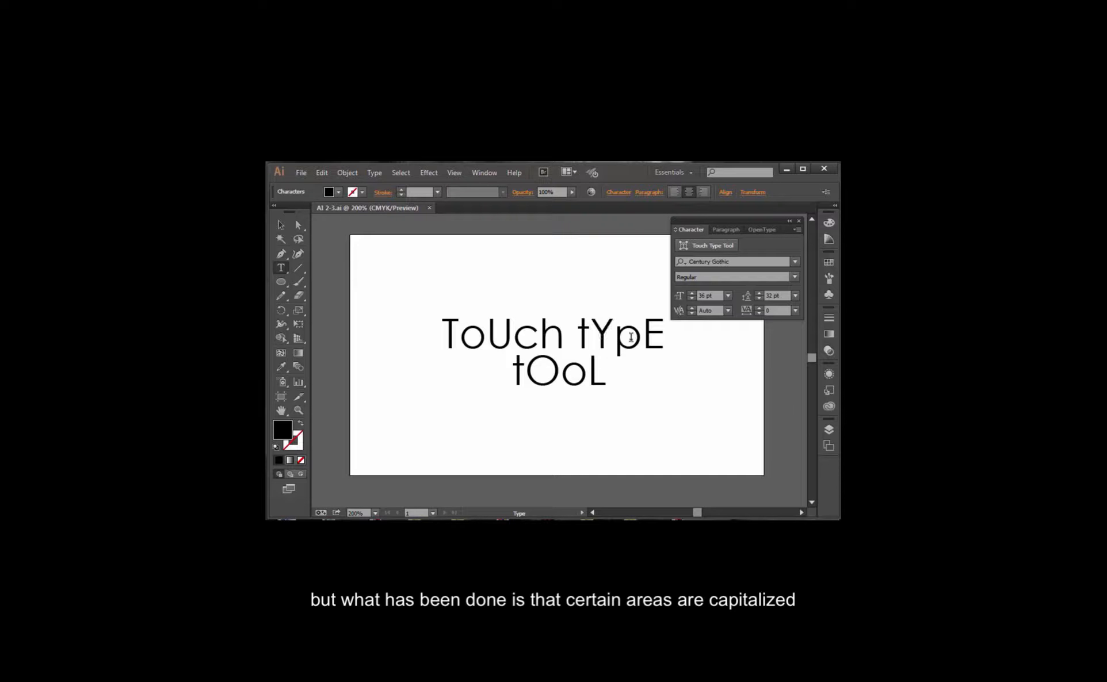
left_click(628, 338)
left_click(650, 338)
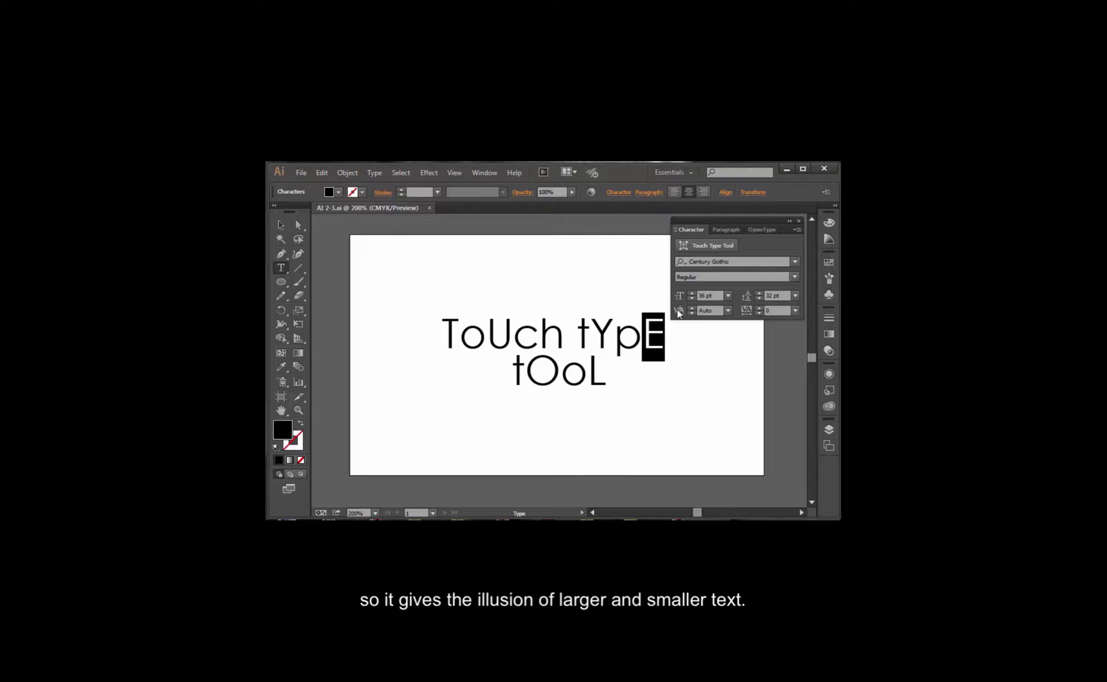
Step: Move the Character panel further from the text, activate the Touch Type Tool and select the letter c in "ToUch"
left_click_drag(742, 219, 747, 211)
left_click(283, 269)
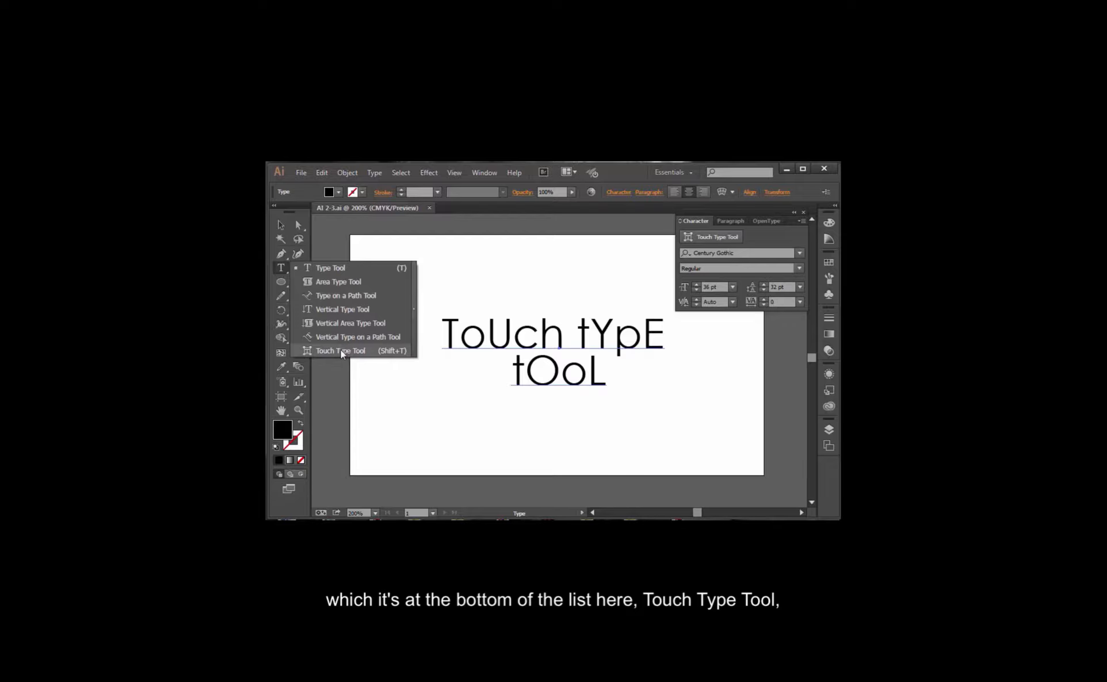
left_click(340, 351)
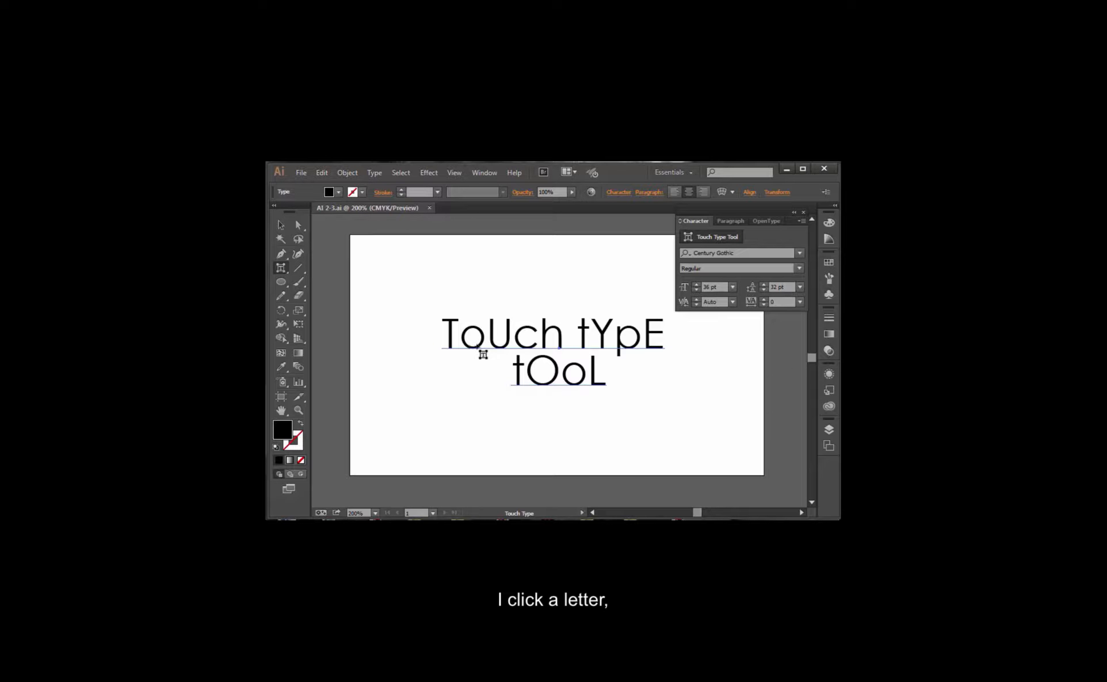
left_click(527, 345)
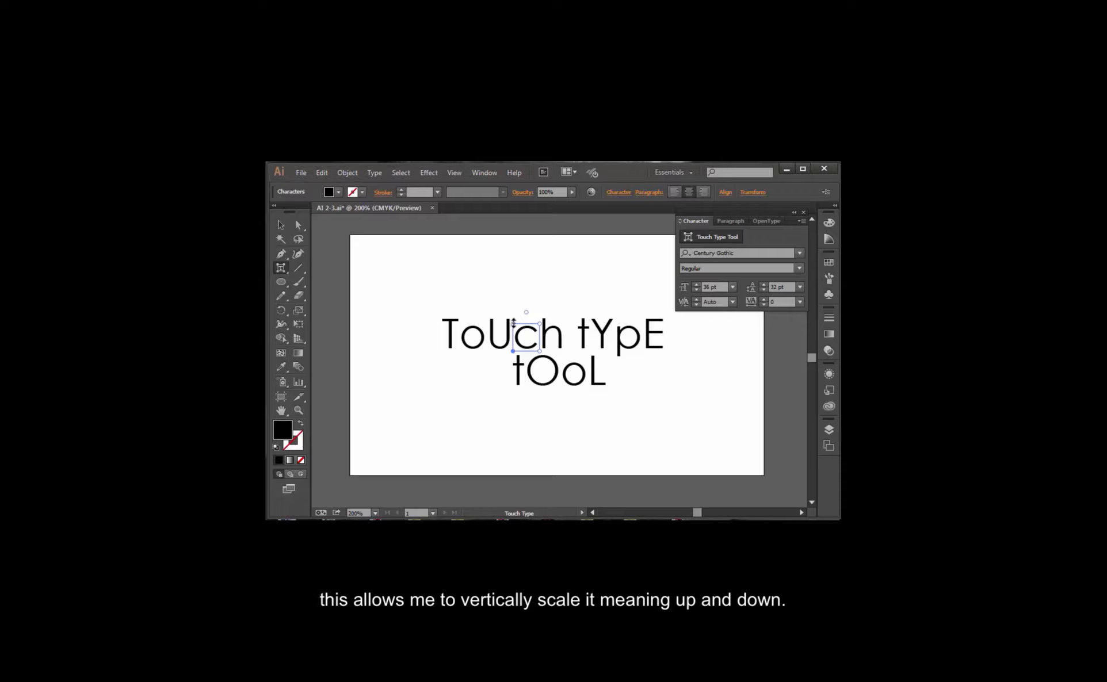
Step: Scale the letter c vertically, and rotate it clockwise and back upright
mouse_move(514, 323)
left_mouse_down()
mouse_move(513, 245)
mouse_move(509, 336)
mouse_move(508, 297)
mouse_move(508, 322)
left_mouse_up()
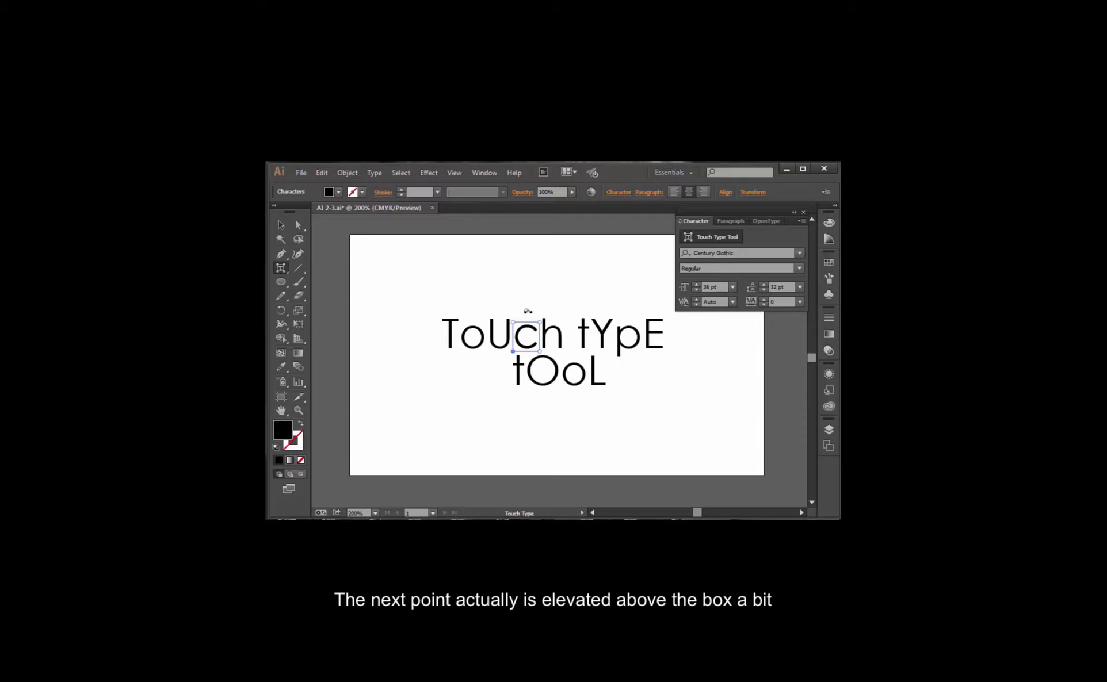
left_click_drag(526, 311, 535, 331)
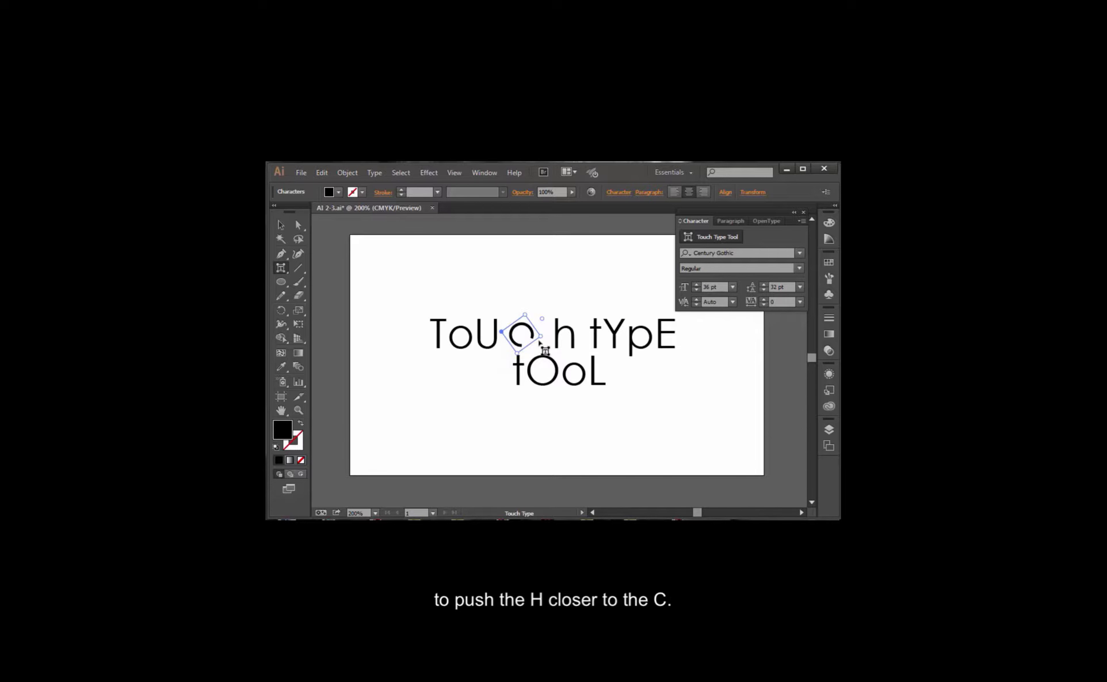
left_click_drag(541, 318, 525, 310)
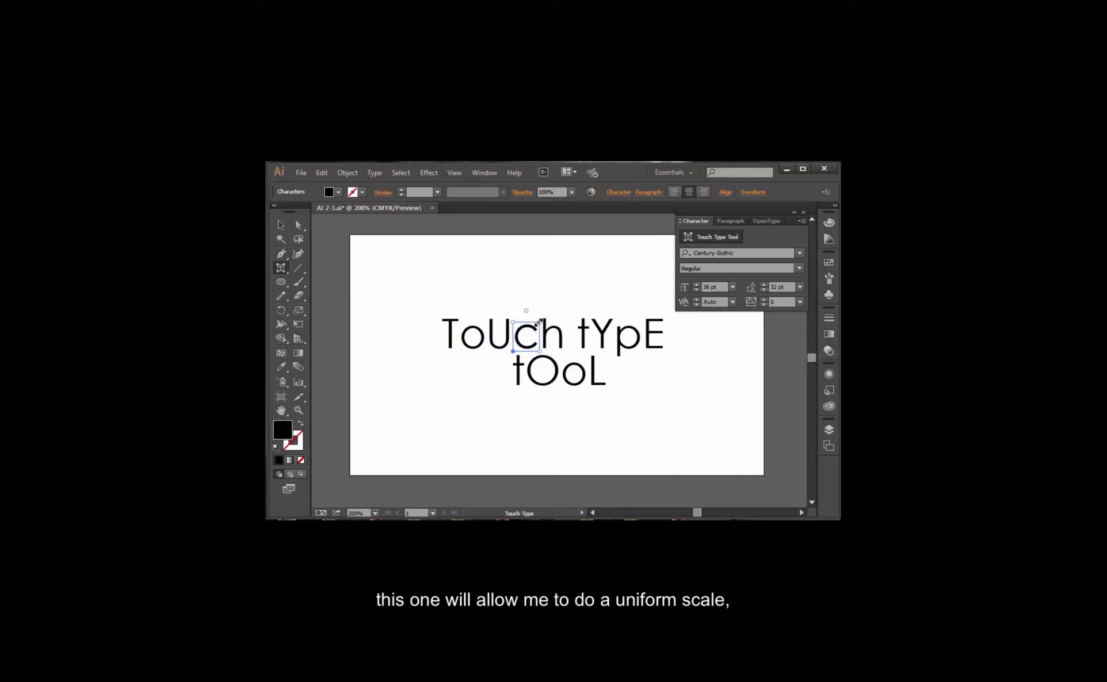
Step: Resize the letter c with uniform and horizontal scaling, and move it slightly below the baseline of "ToUch"
mouse_move(535, 324)
left_mouse_down()
mouse_move(555, 306)
mouse_move(534, 330)
left_mouse_up()
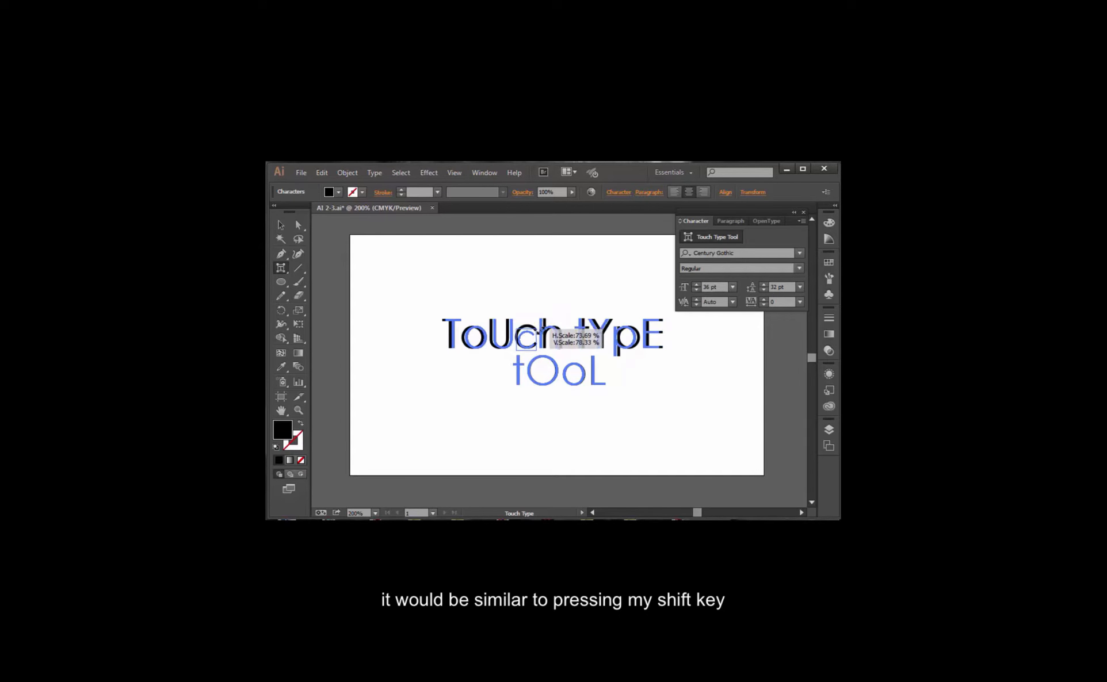
left_click_drag(550, 319, 547, 323)
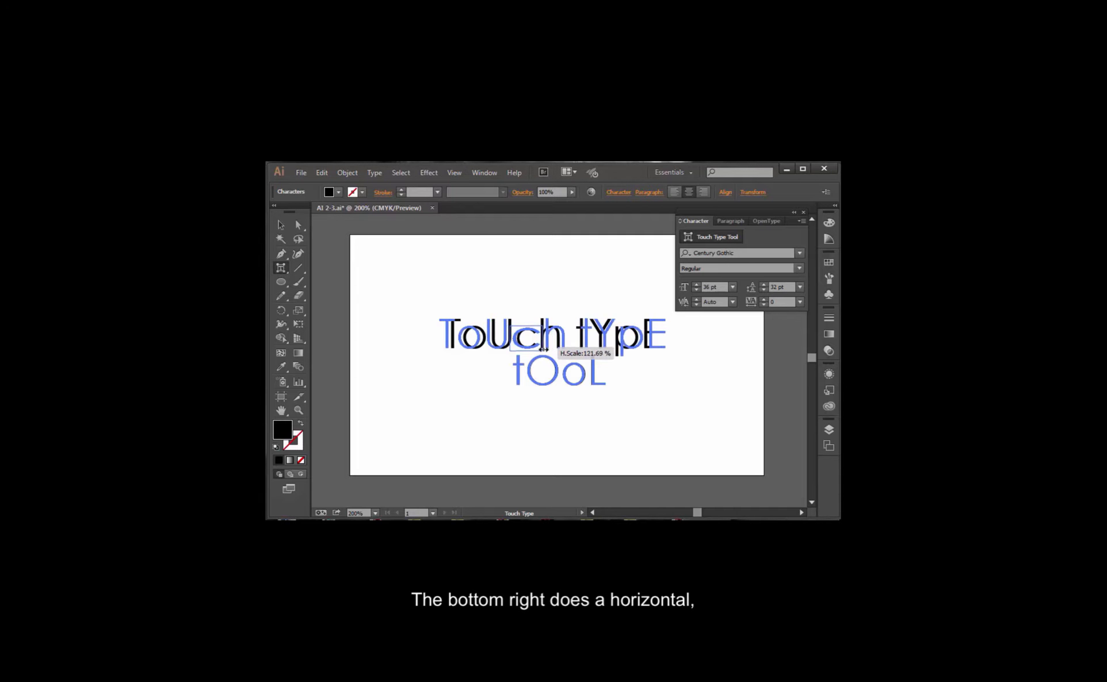
left_click_drag(543, 348, 533, 350)
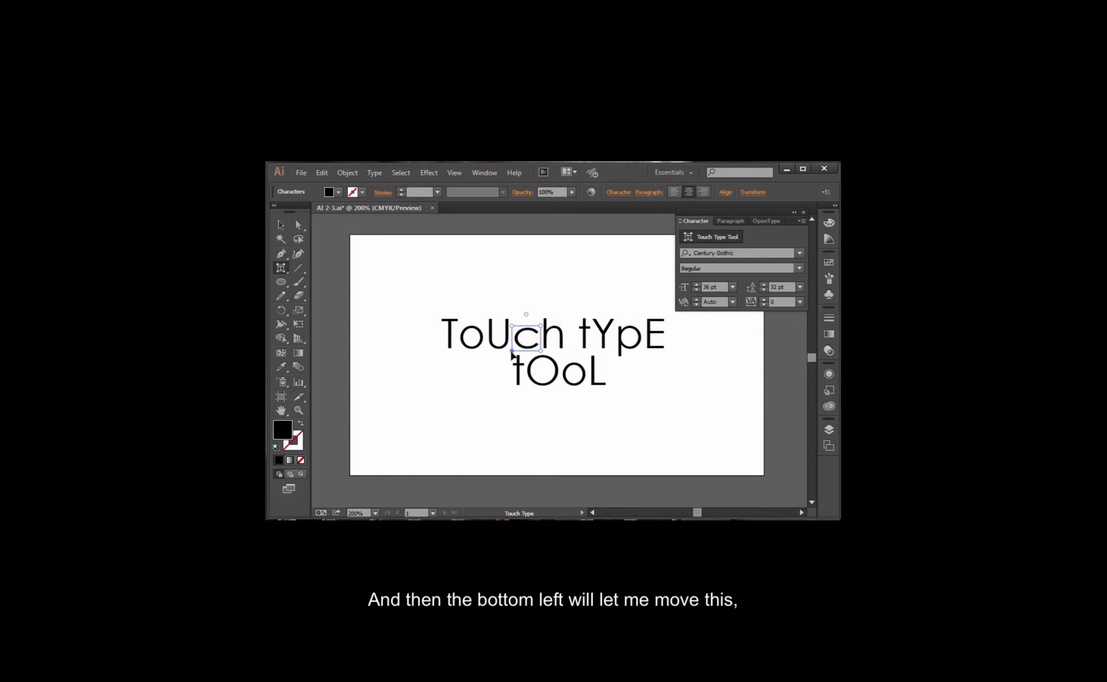
left_click_drag(513, 353, 505, 365)
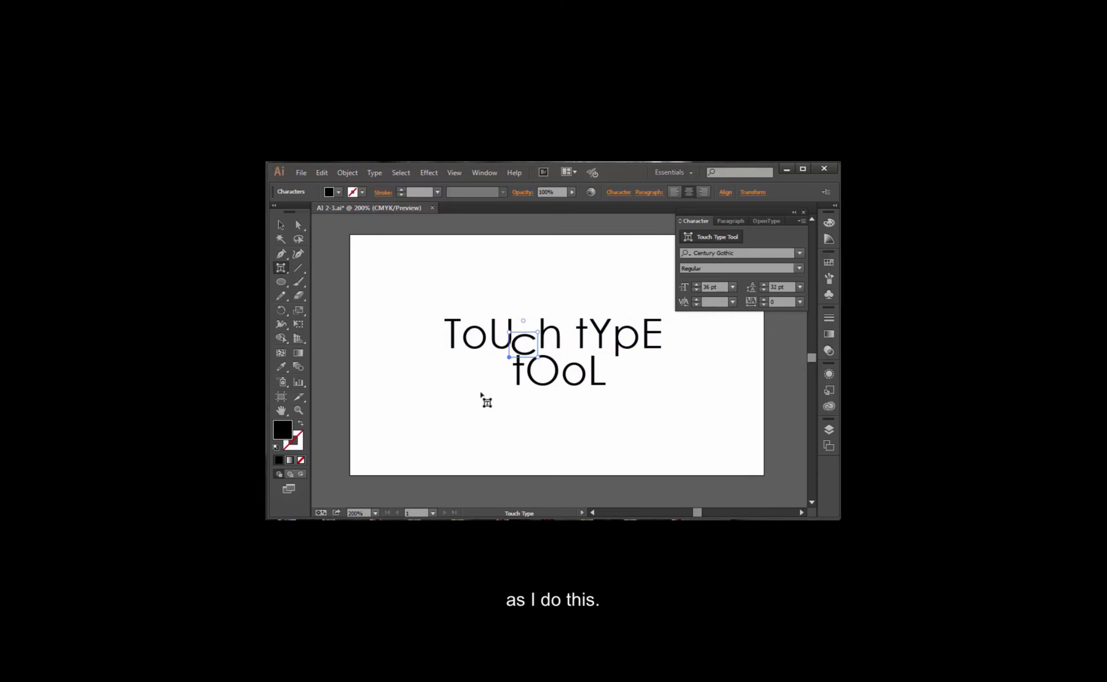
Step: Transform the initial T of "ToUch" so that it is shifted right, tilted clockwise and enlarged
left_click(453, 350)
left_click(453, 350)
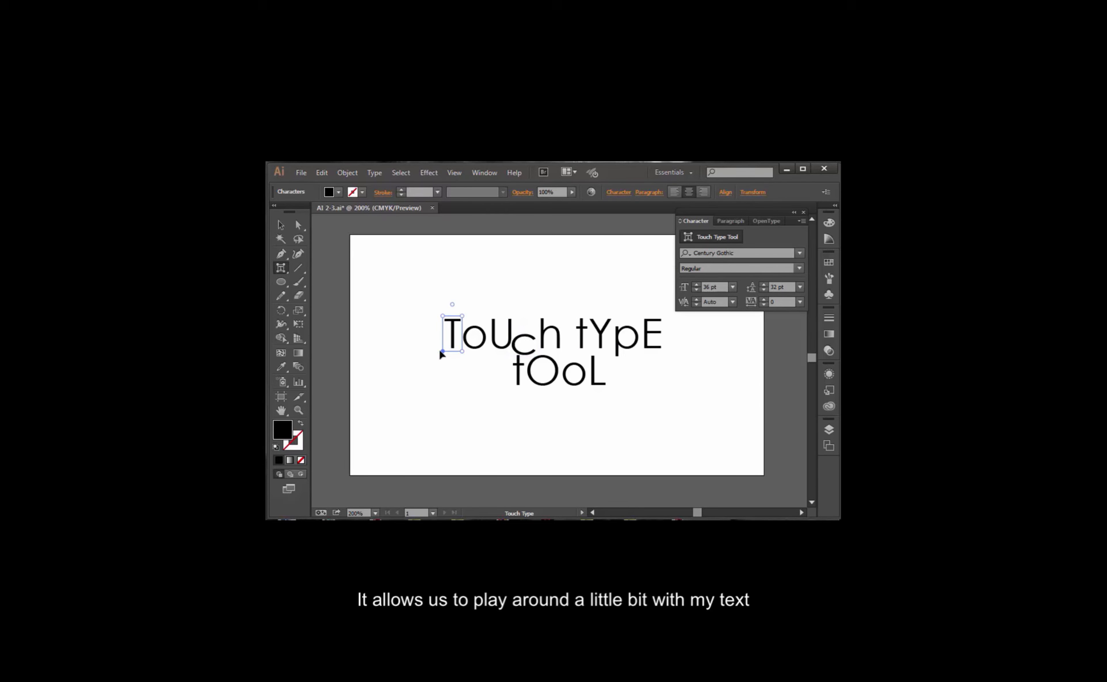
left_click_drag(446, 352, 456, 348)
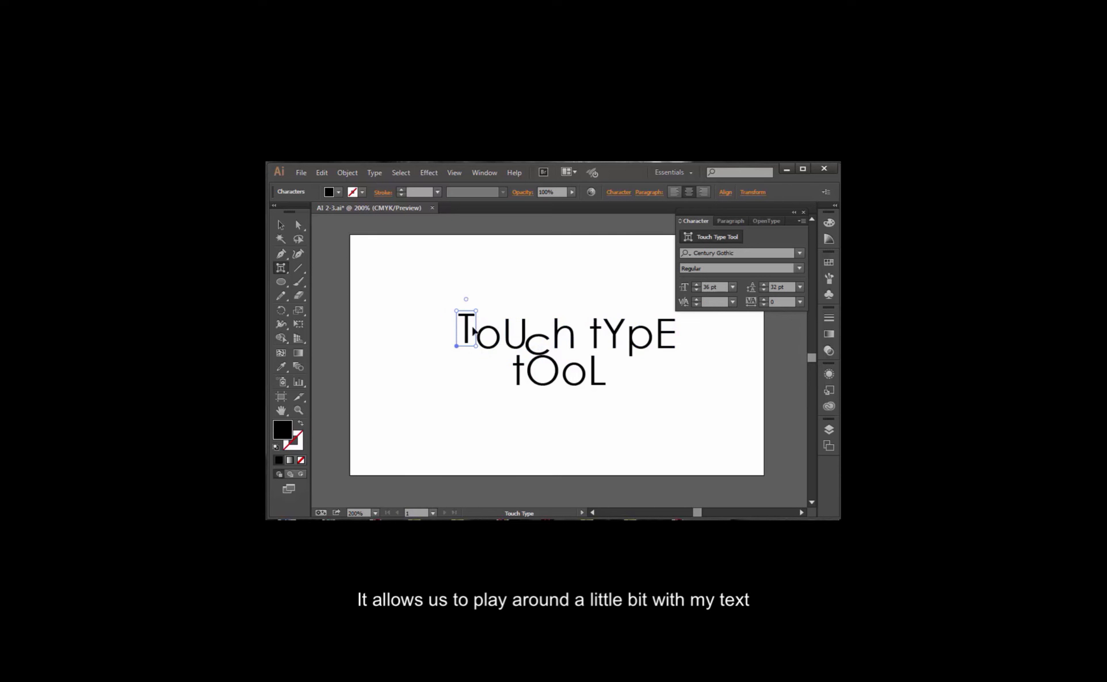
left_click_drag(469, 300, 476, 301)
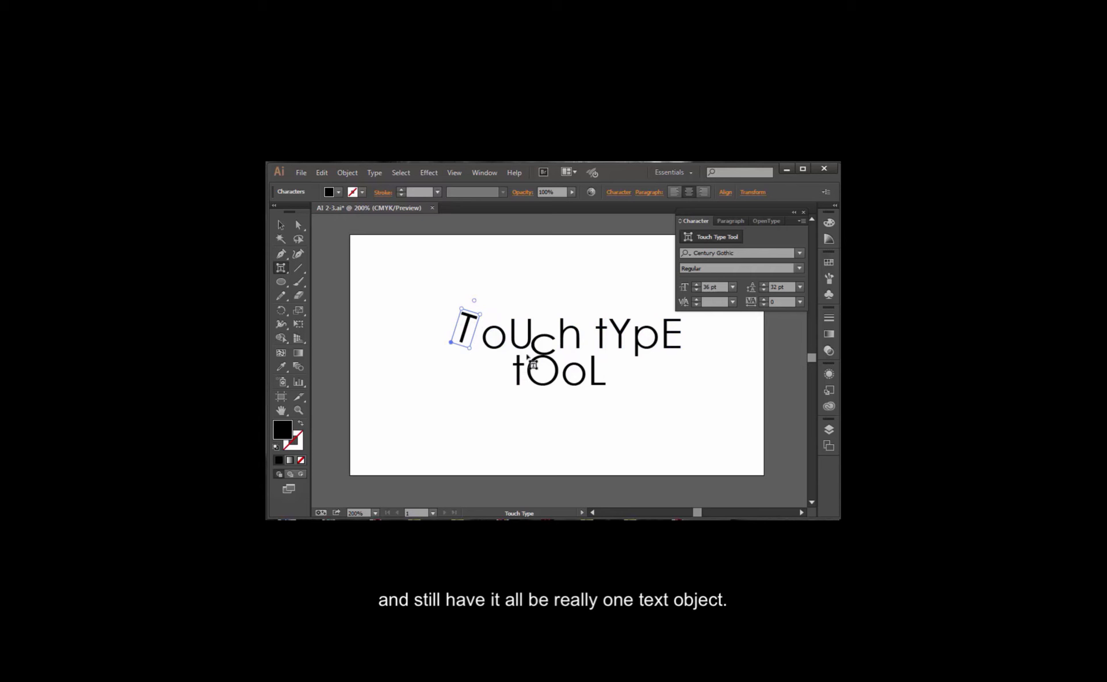
left_click_drag(482, 312, 473, 352)
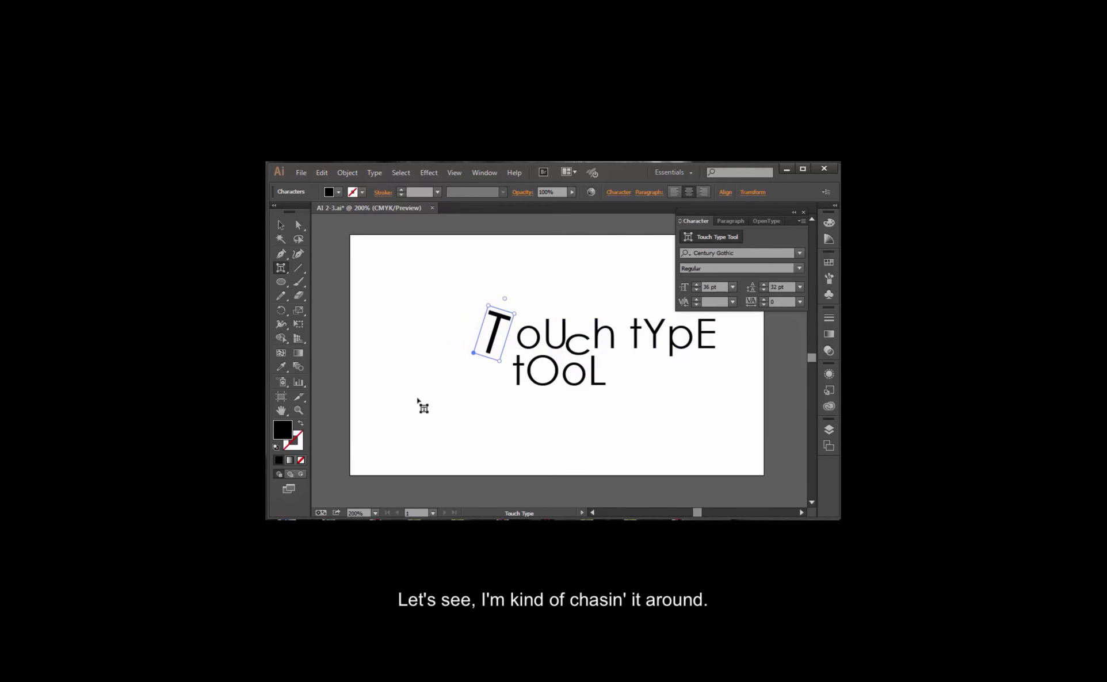